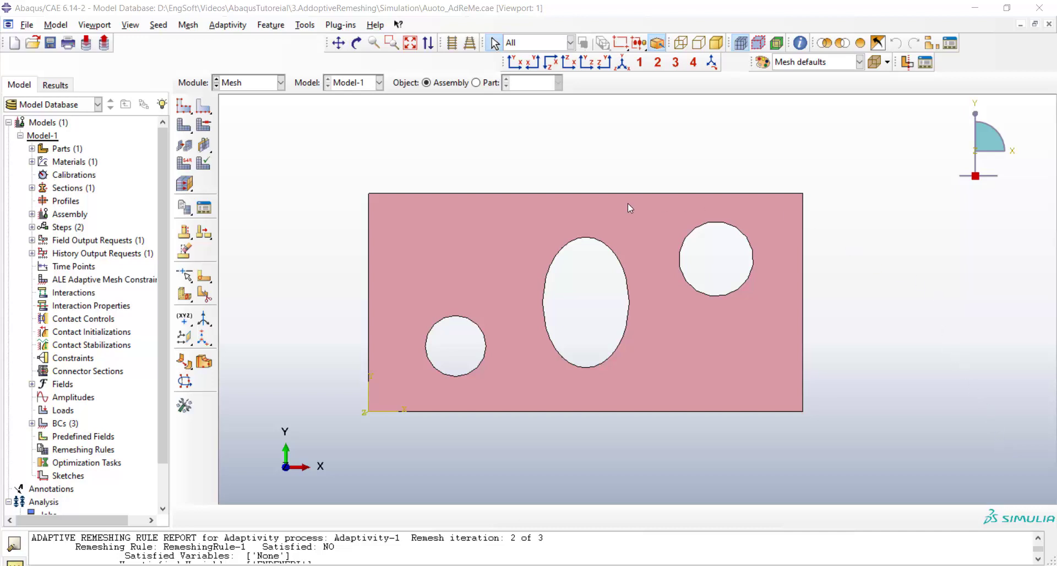
Set the plate mesh controls to quad-dominated elements with free, advancing-front meshing
left_click(208, 127)
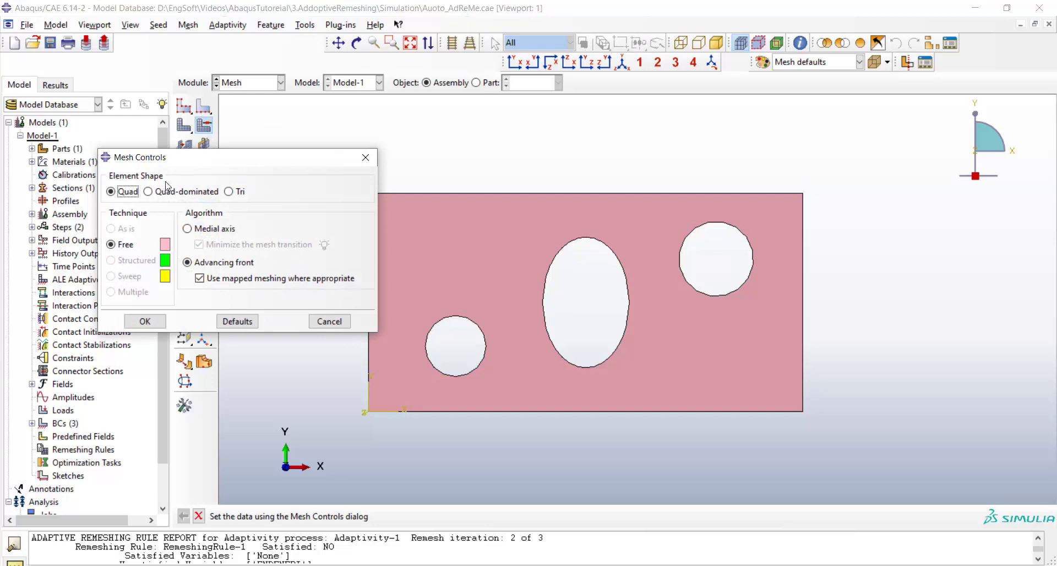
left_click(149, 192)
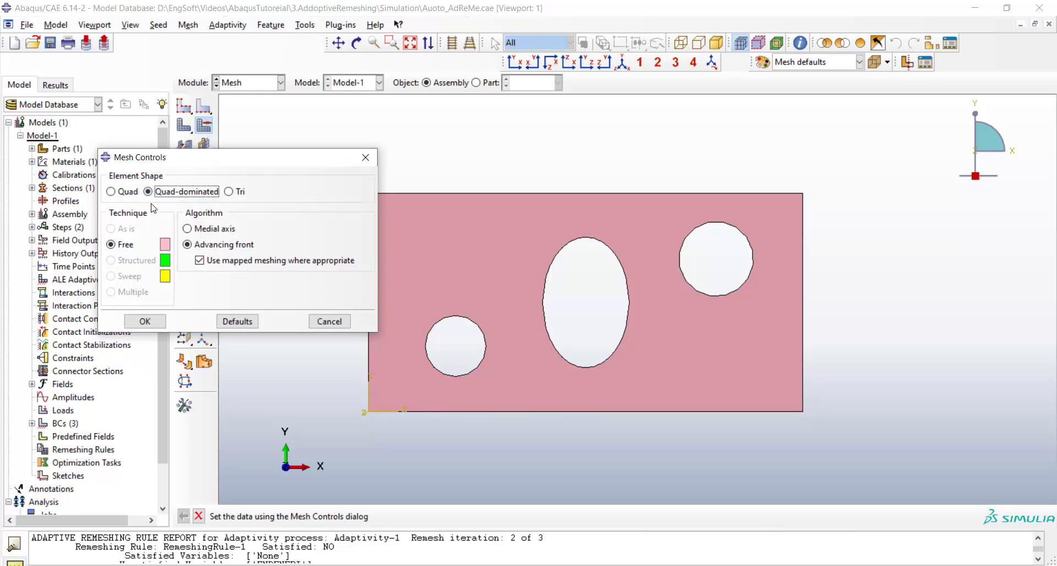
left_click(140, 321)
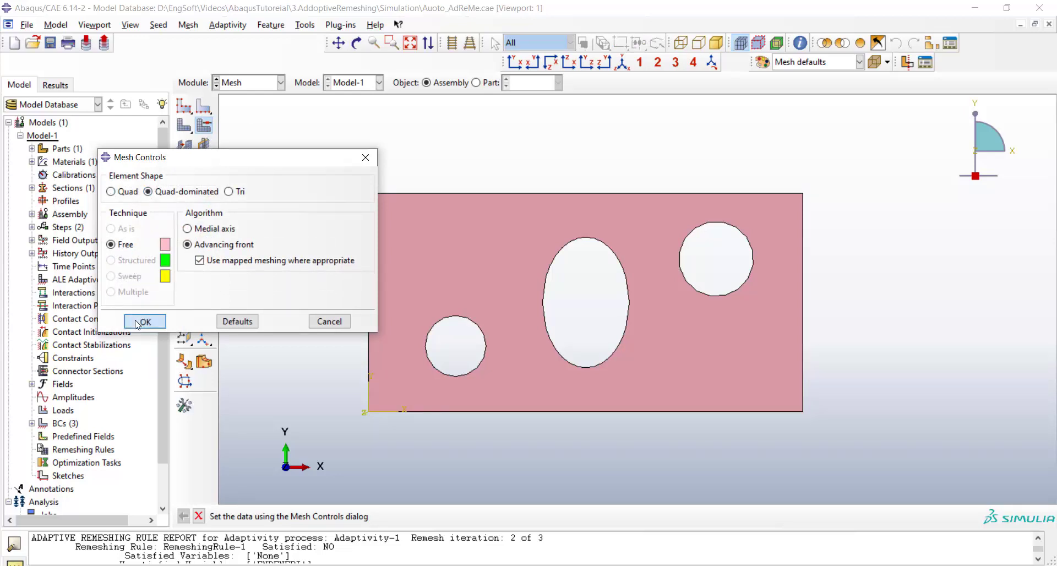
Create RemeshingRule-1 on the whole plate for the Load step, keeping default size constraints
left_click(229, 27)
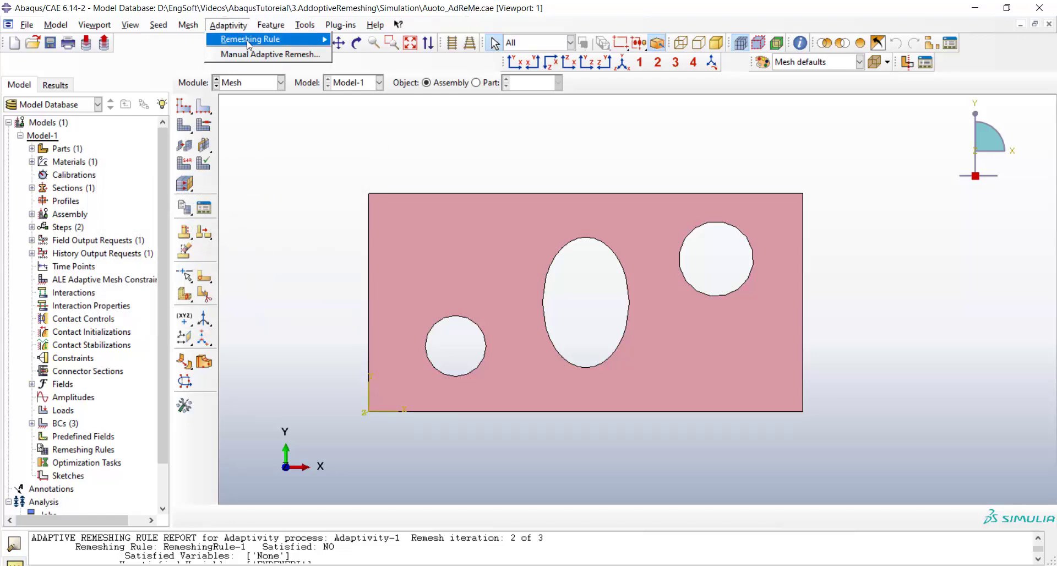
mouse_move(250, 40)
left_click(363, 55)
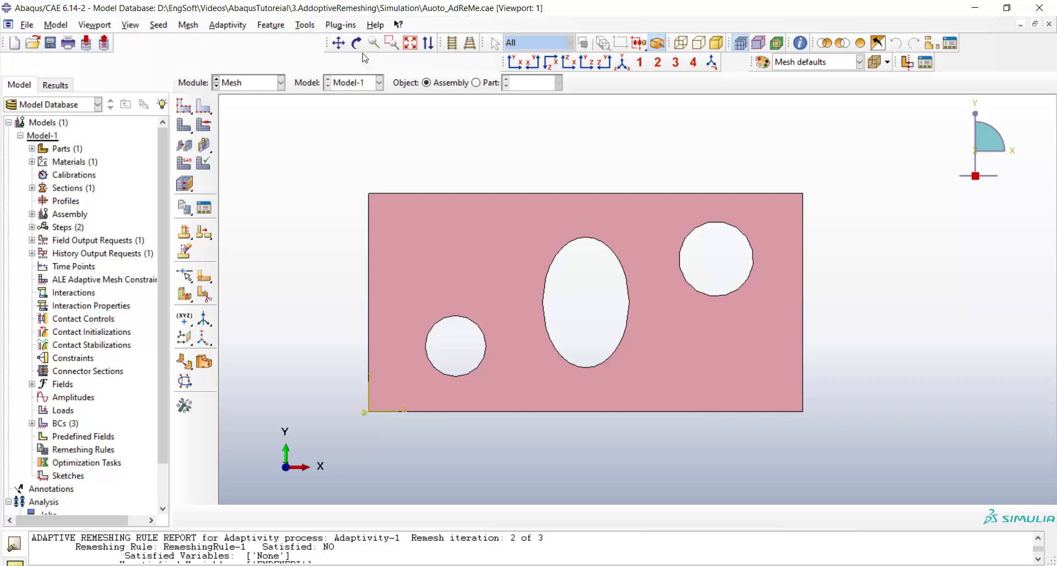
left_click(418, 242)
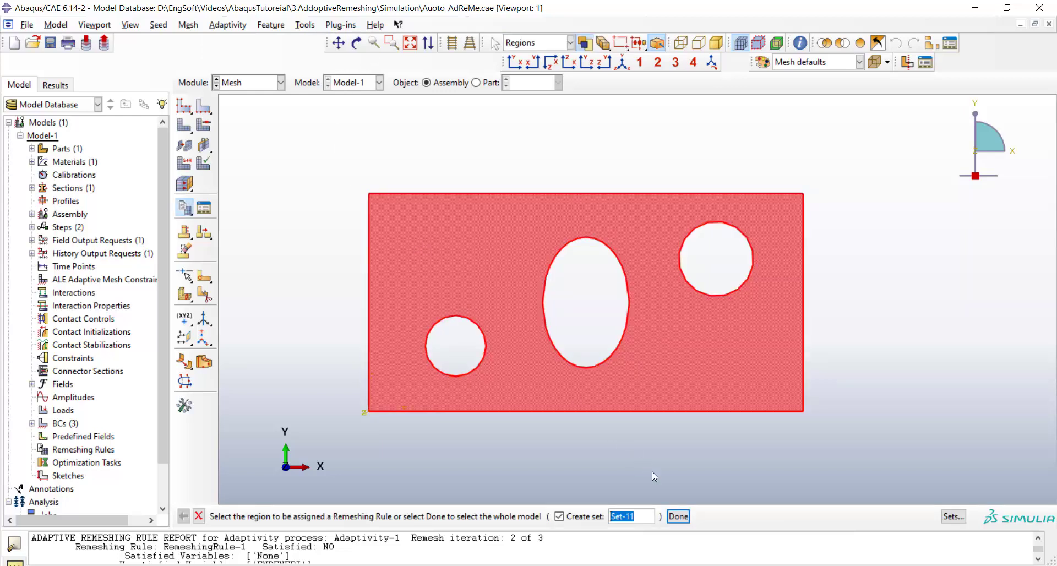
left_click(679, 516)
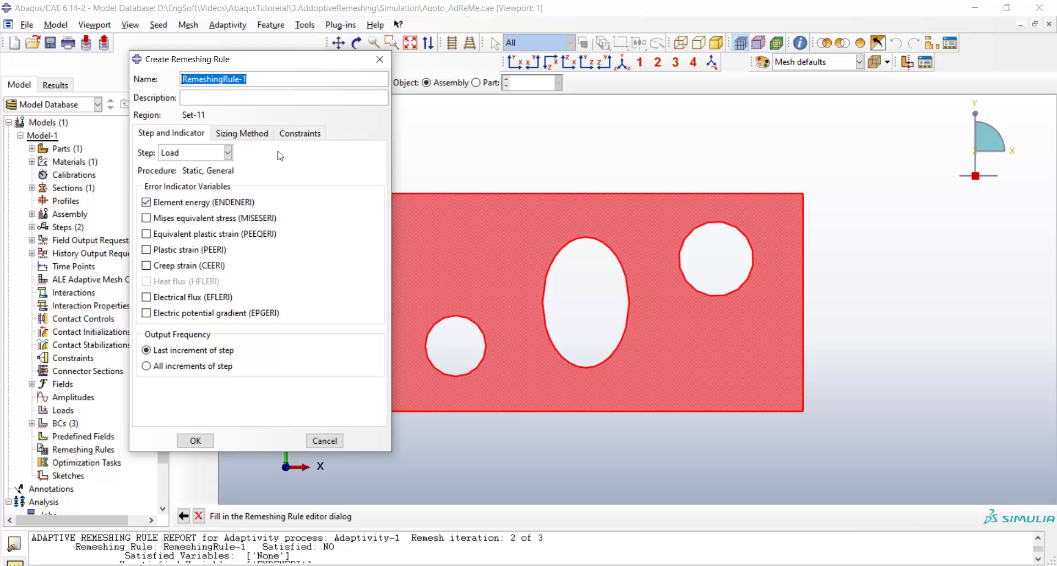
left_click(297, 135)
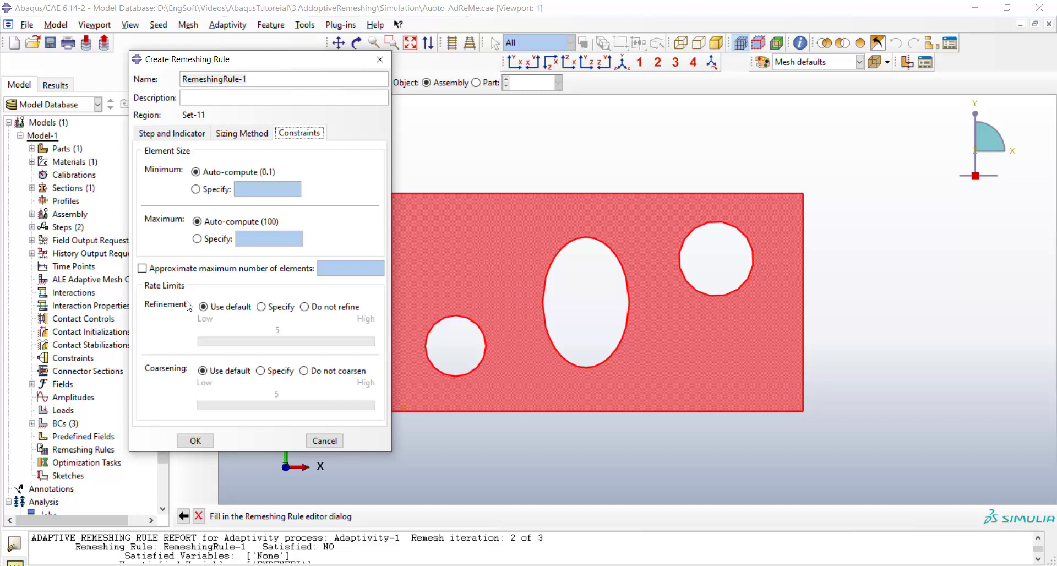
left_click(199, 442)
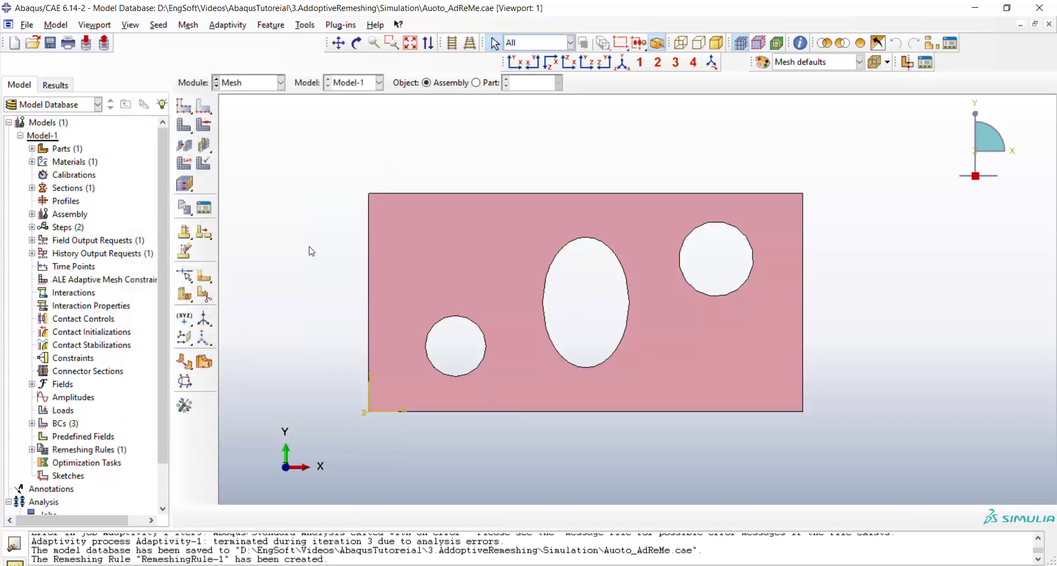
Seed the plate edges globally and assign plane-stress elements to the plate face
left_click(186, 109)
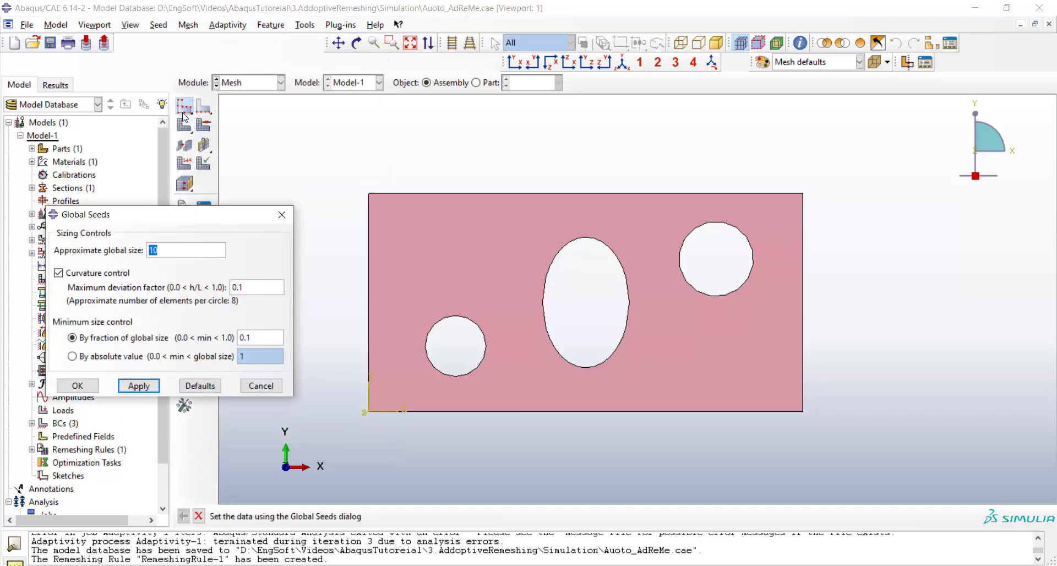
left_click(150, 383)
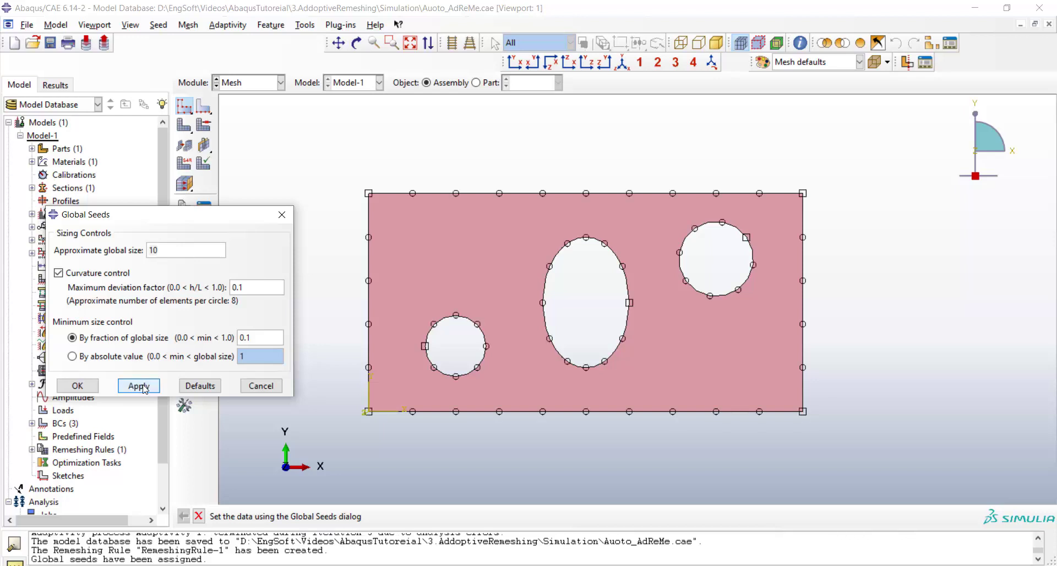
left_click(86, 388)
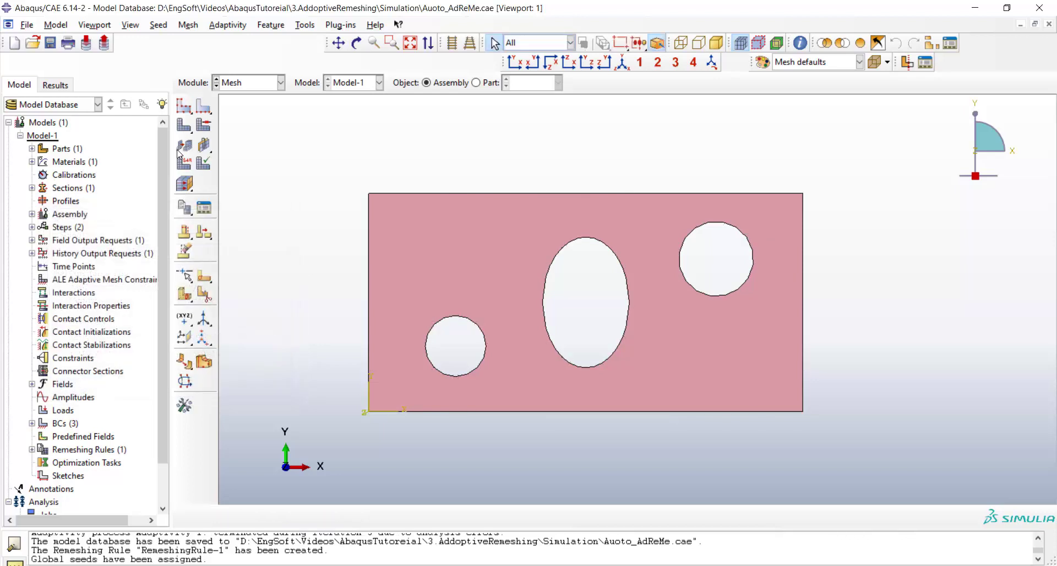
left_click(184, 165)
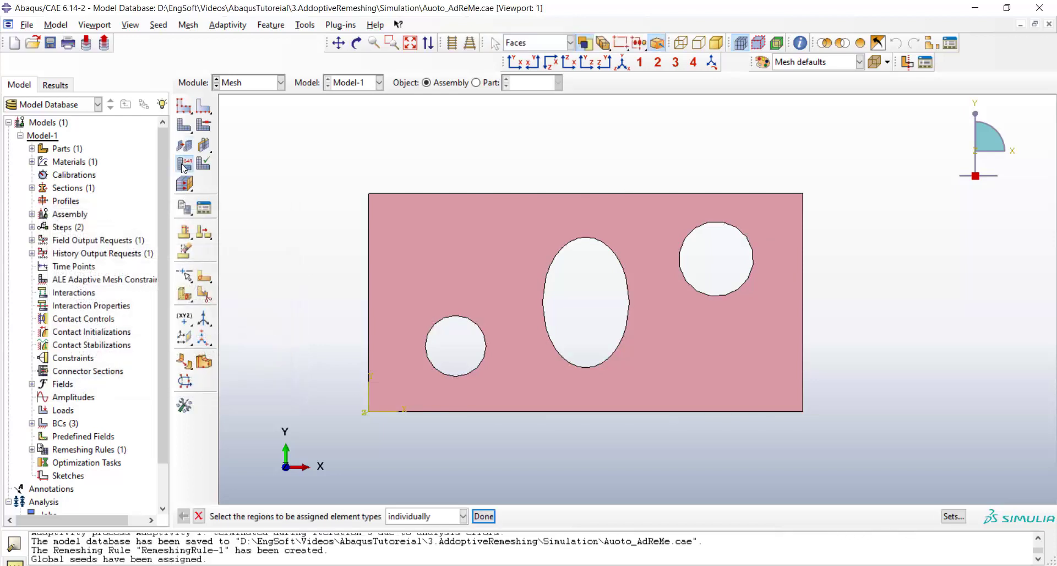
left_click(418, 276)
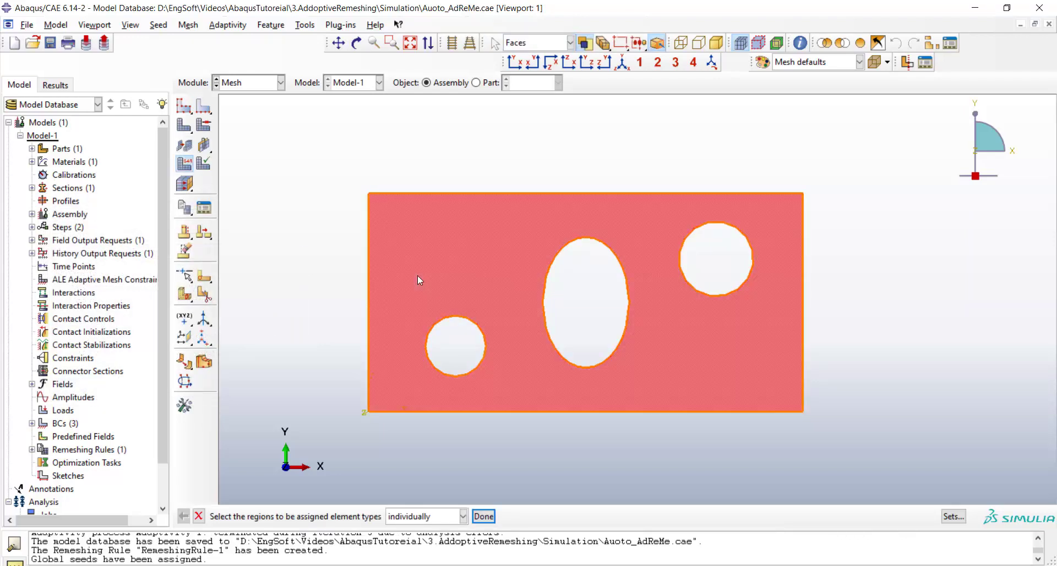
left_click(483, 516)
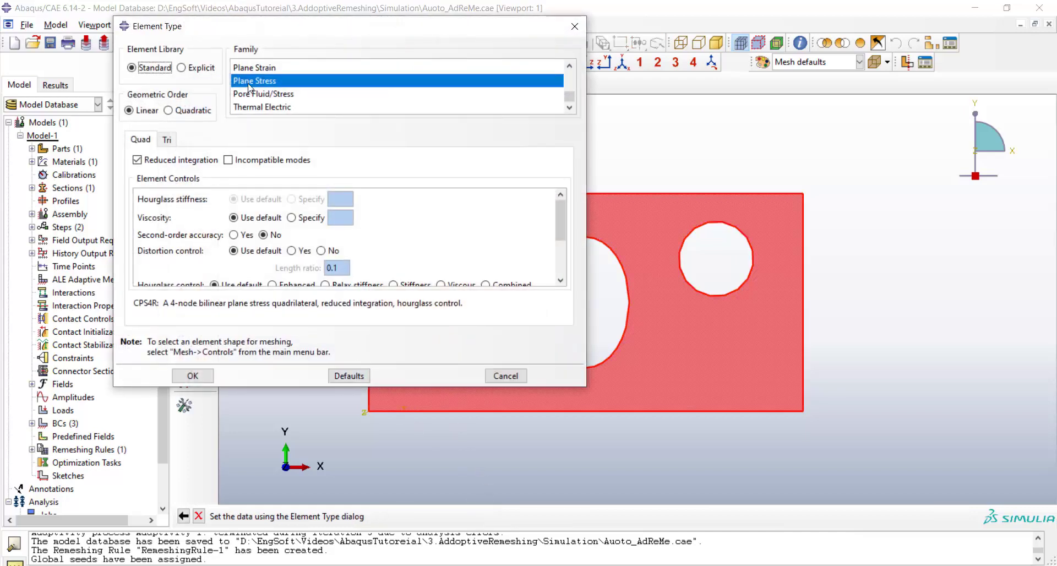
left_click(199, 378)
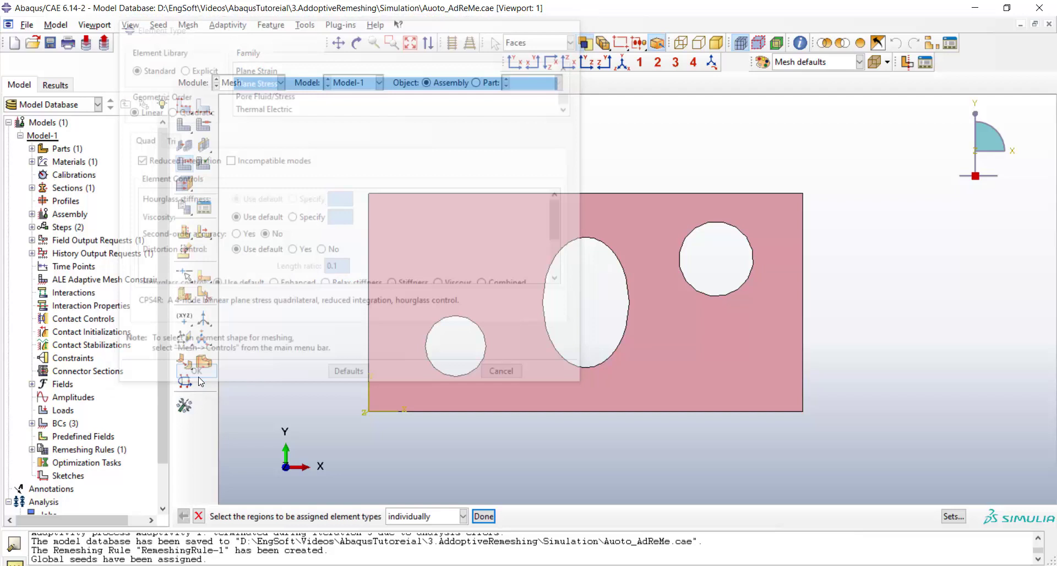
Mesh the HolePlate instance into 78 quad elements
left_click(184, 163)
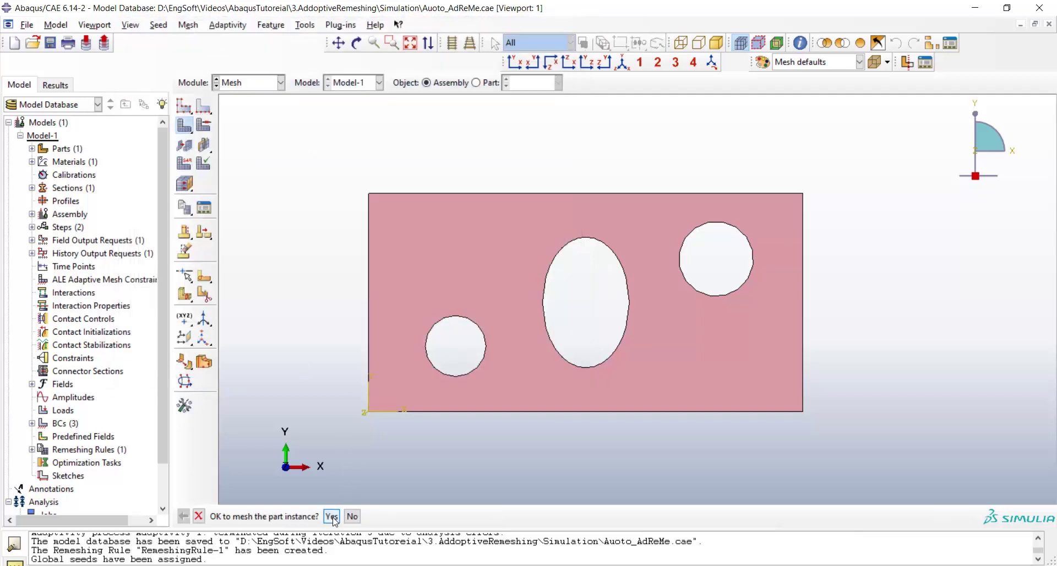
left_click(331, 516)
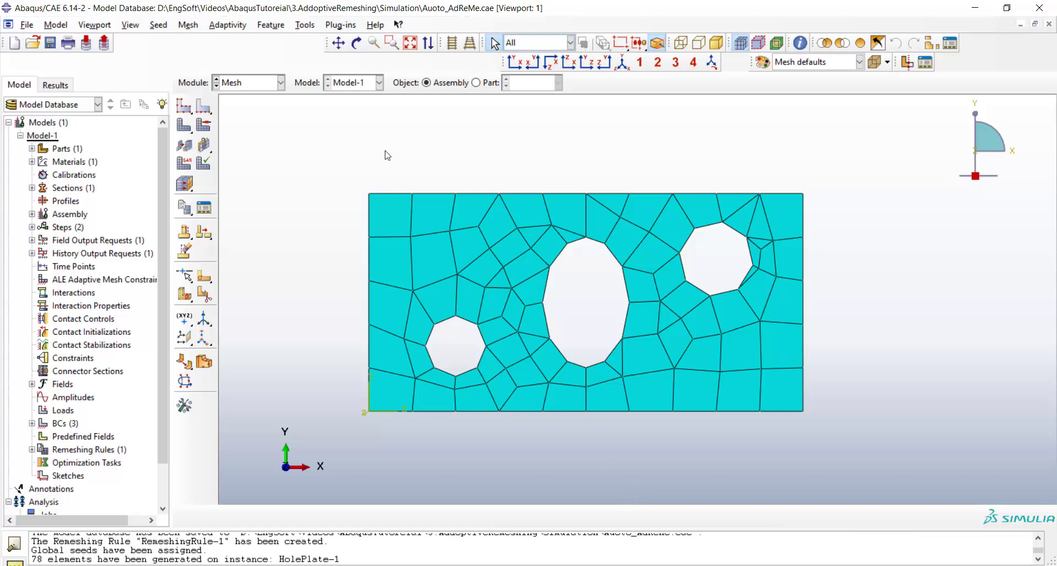
left_click(259, 84)
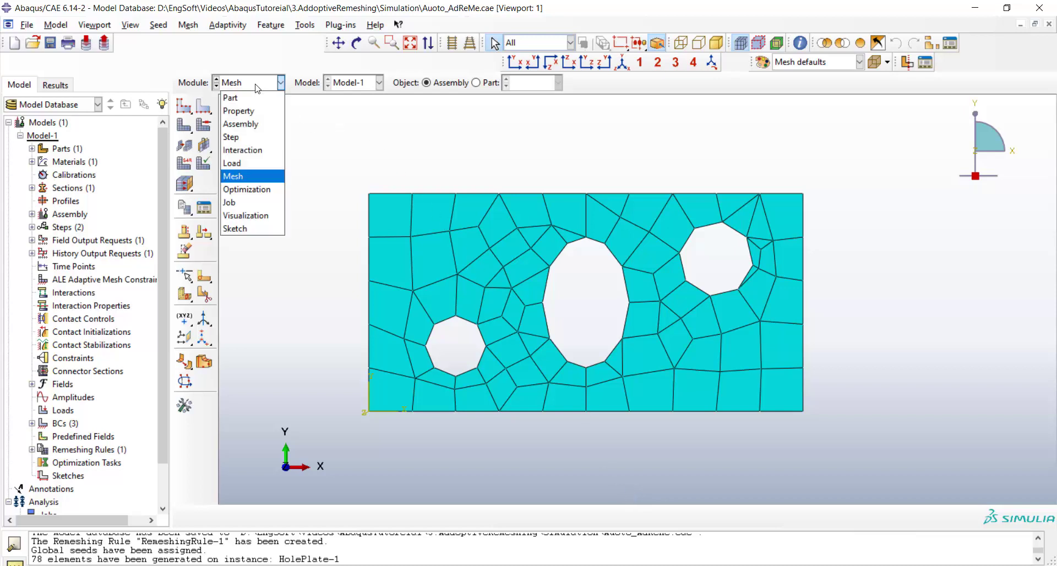
In the Job module, start adaptivity process Adaptivity-1 with maximum iterations of 3
left_click(256, 201)
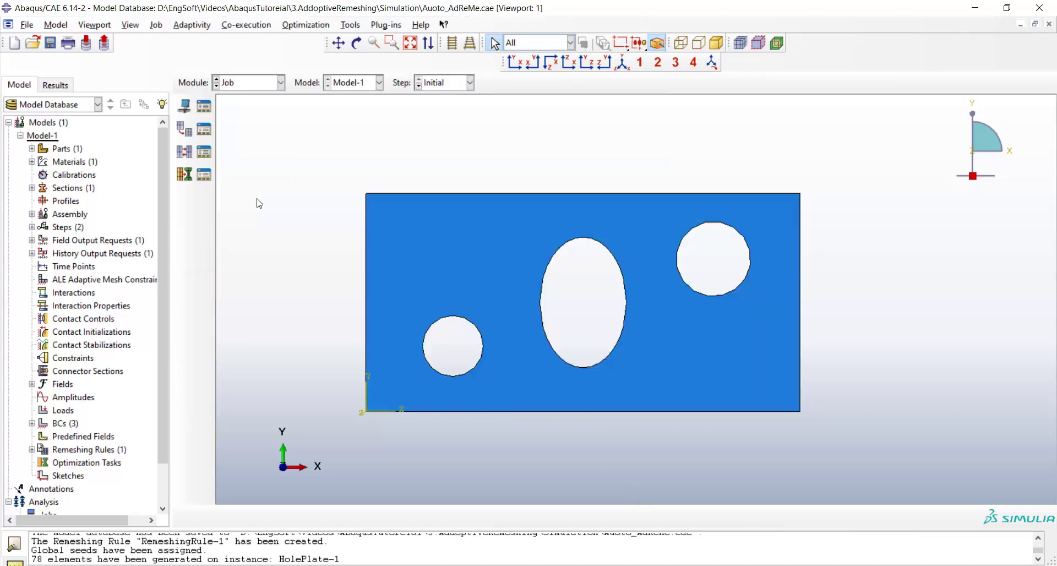
left_click(204, 106)
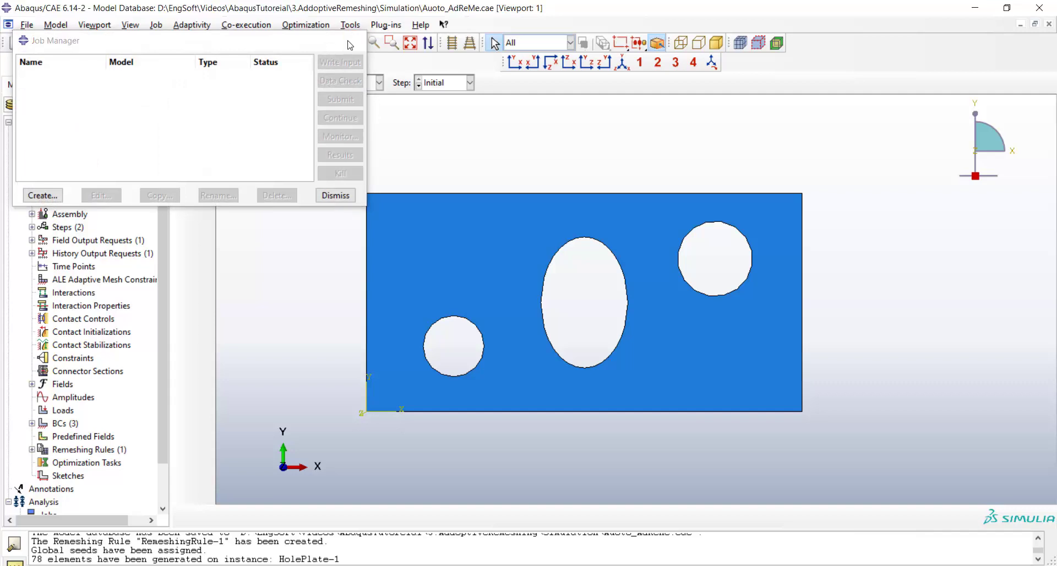
left_click(350, 43)
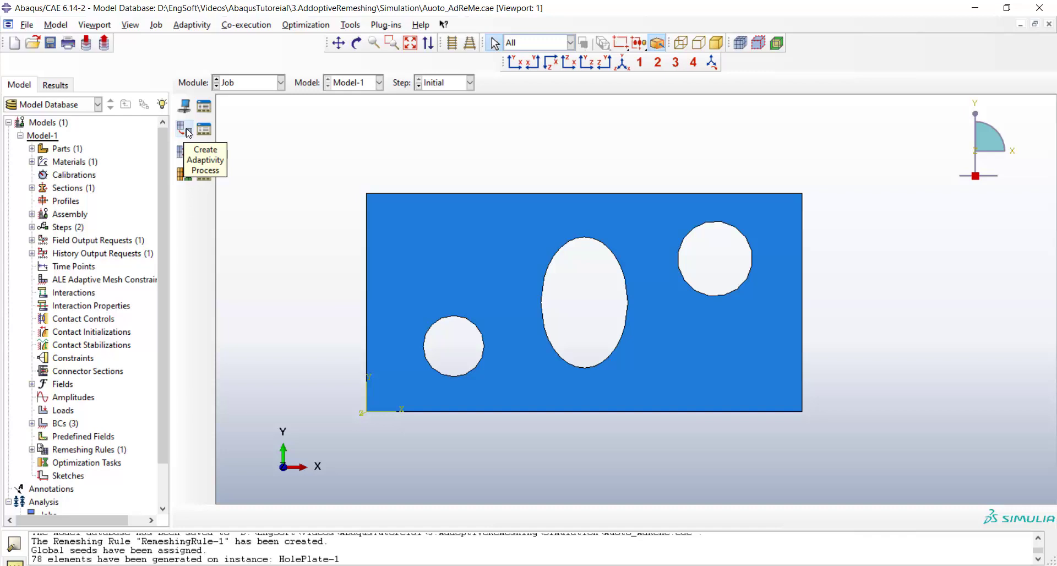
left_click(187, 131)
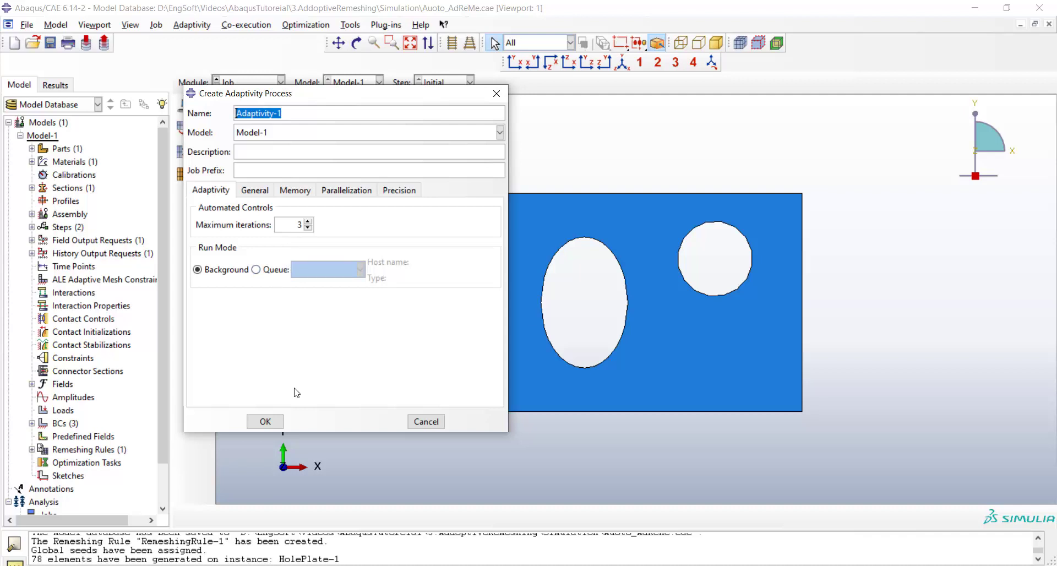
Create and submit Adaptivity-1, accept both warnings, and monitor the first iteration
left_click(264, 421)
left_click(204, 129)
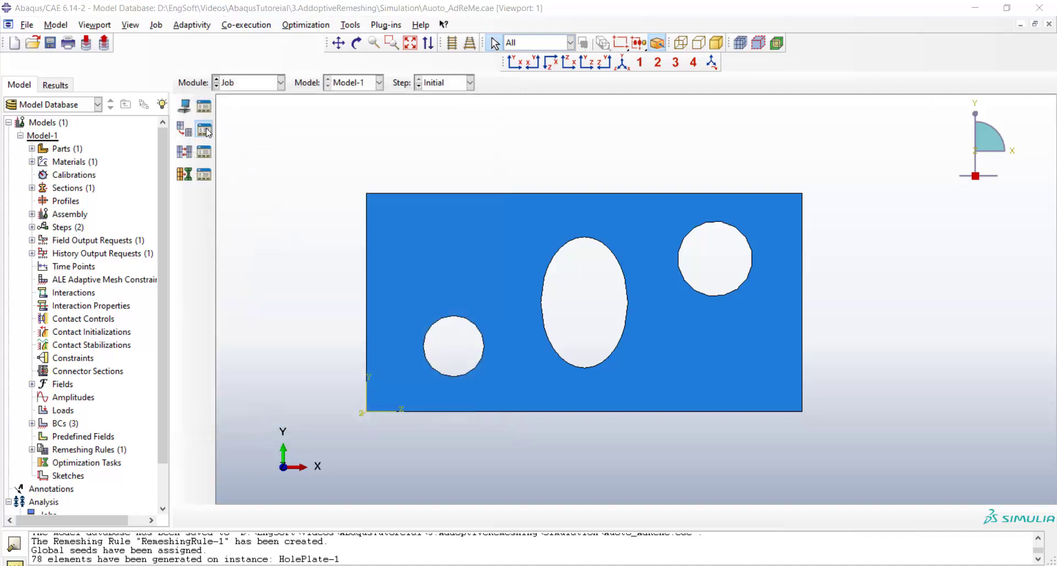
left_click(287, 272)
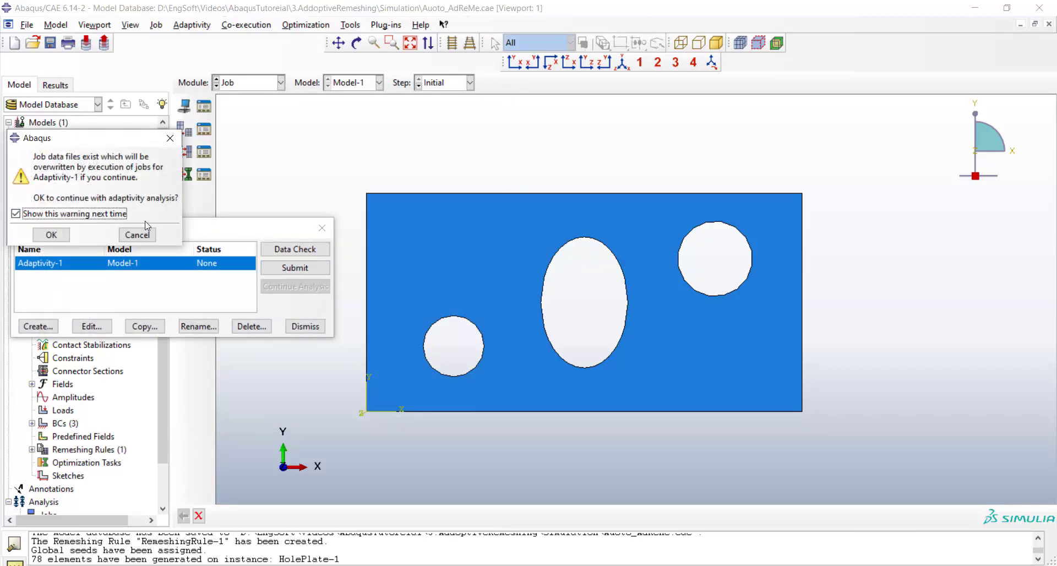
left_click(57, 236)
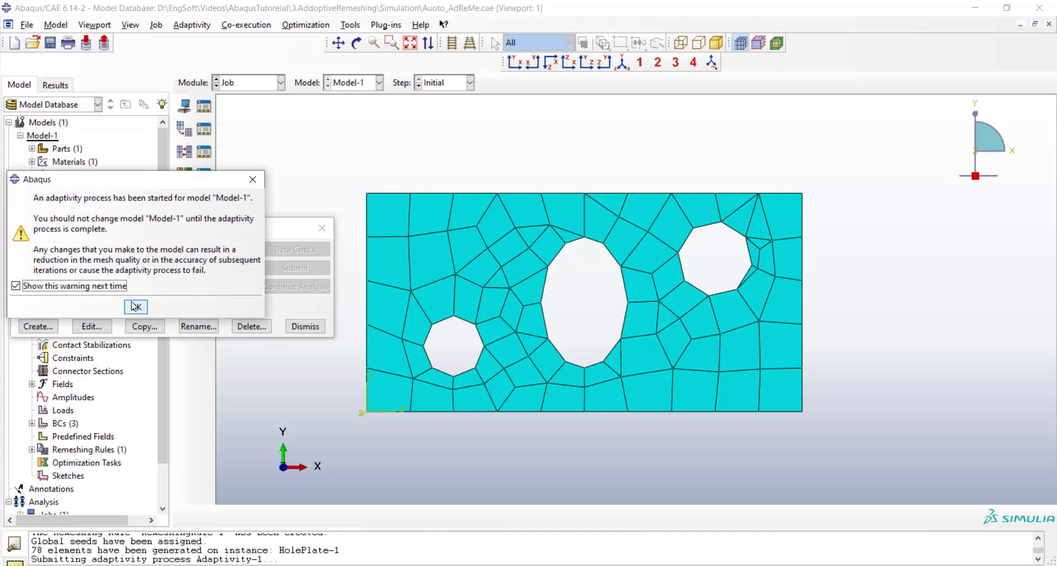
left_click(133, 307)
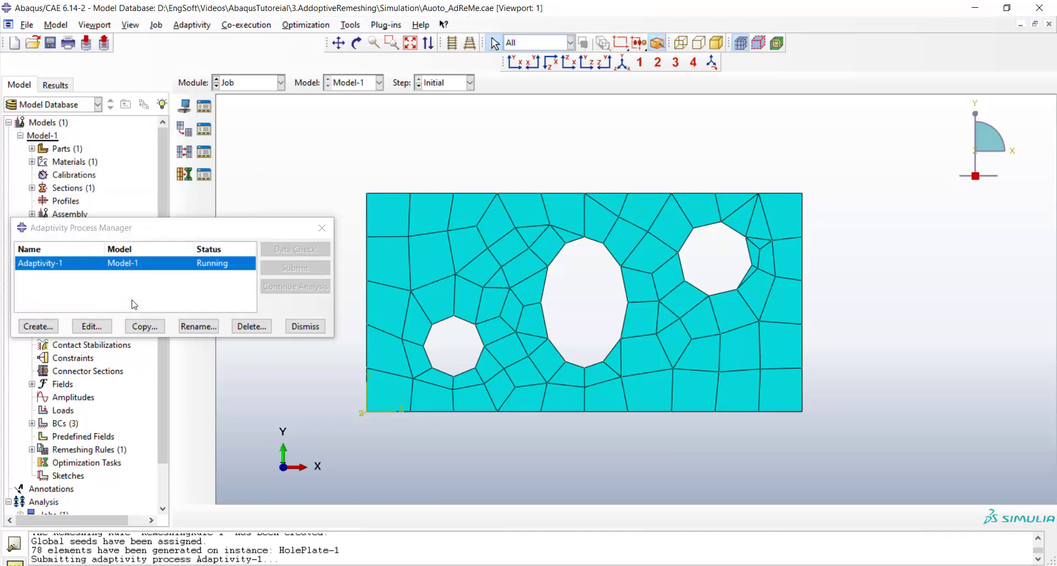
left_click(205, 112)
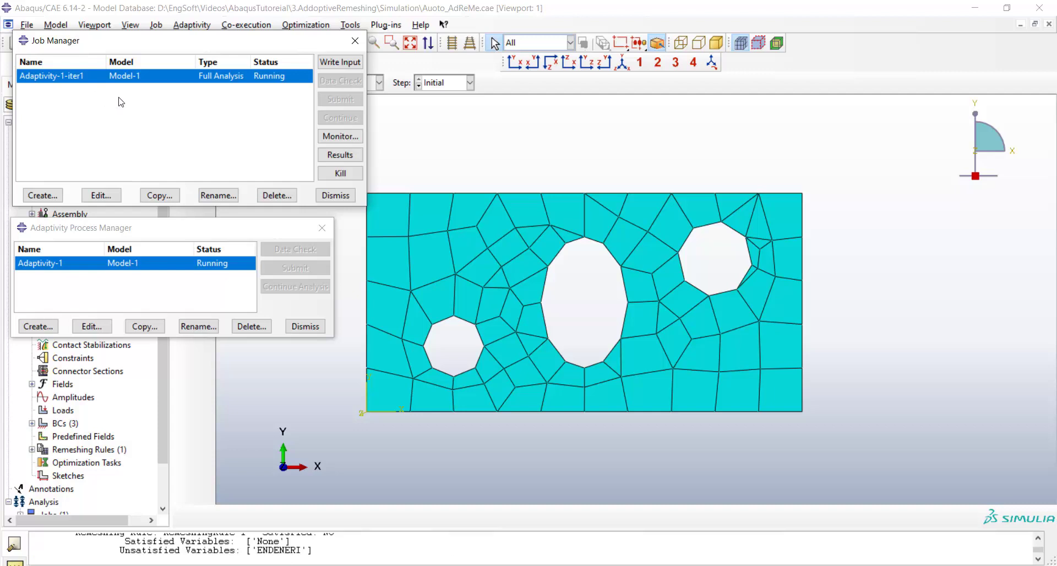
left_click(341, 137)
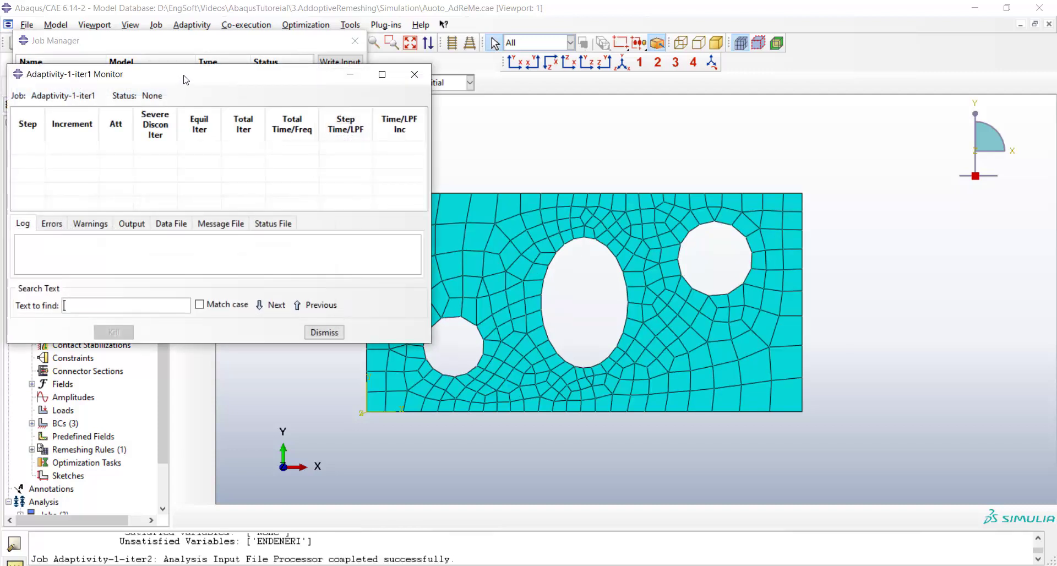
Move the monitor aside and dismiss it while all three iteration jobs complete
left_click_drag(163, 74, 522, 10)
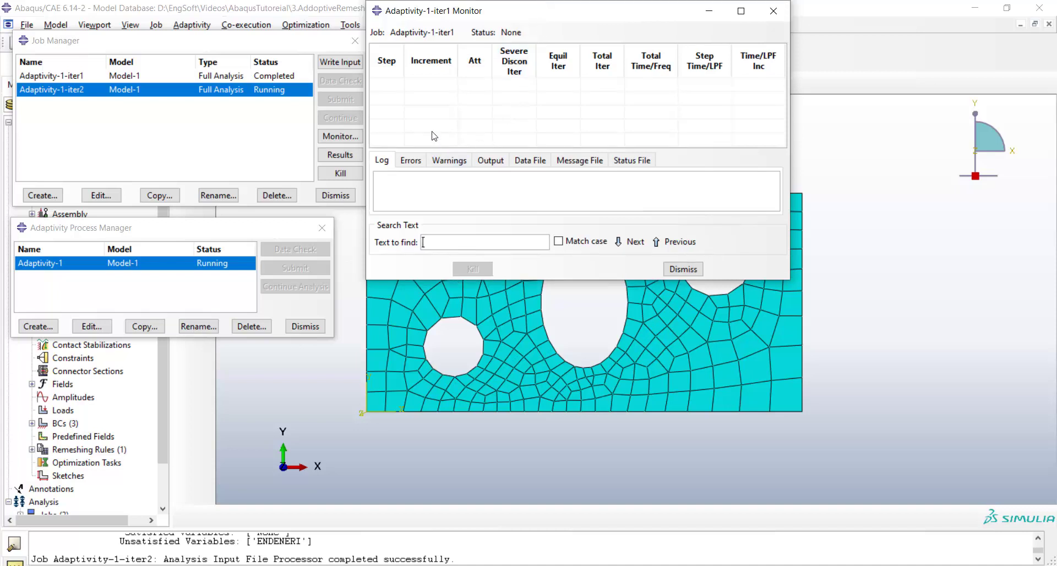
left_click(682, 269)
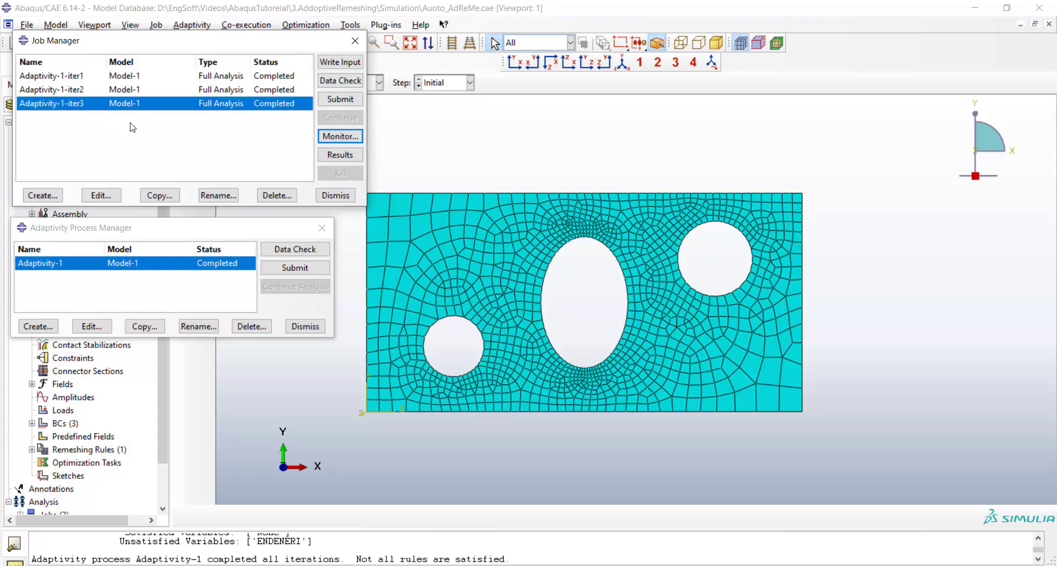
Plot Adaptivity-1-iter3 Mises contours and probe stresses above and below the central ellipse
left_click(351, 156)
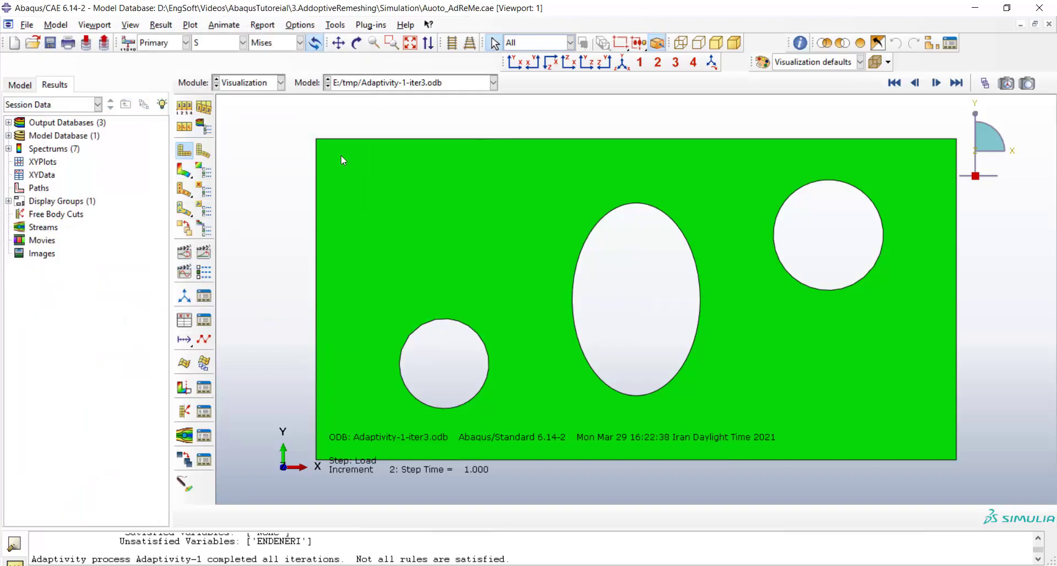
left_click(184, 170)
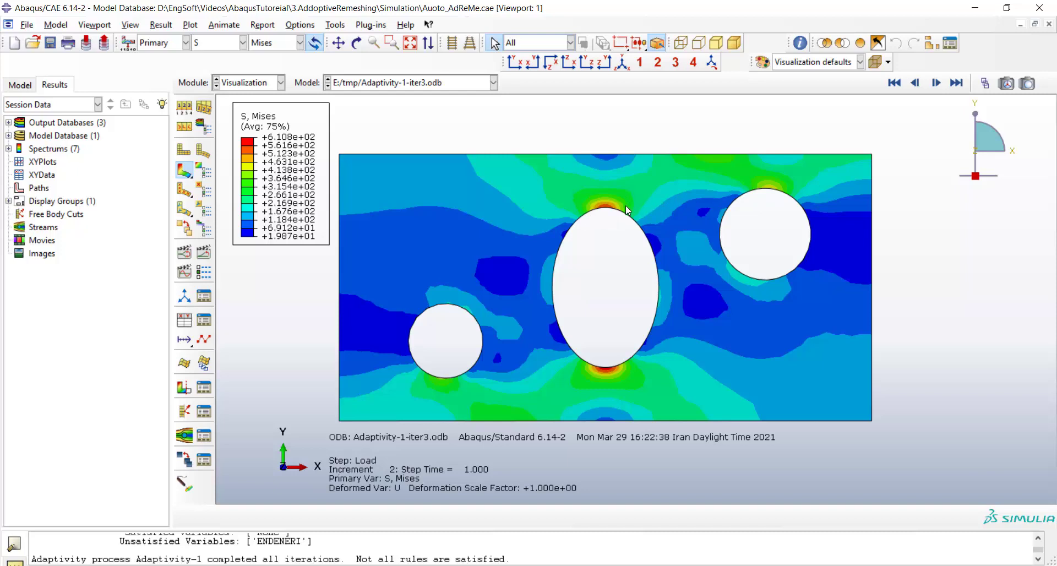
left_click(610, 199)
left_click(581, 226)
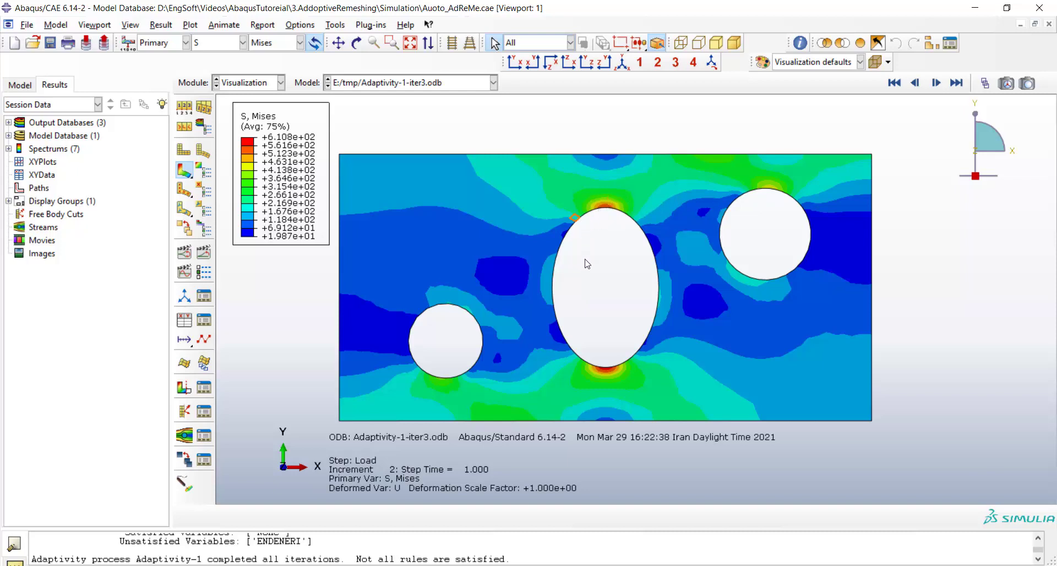
left_click(617, 363)
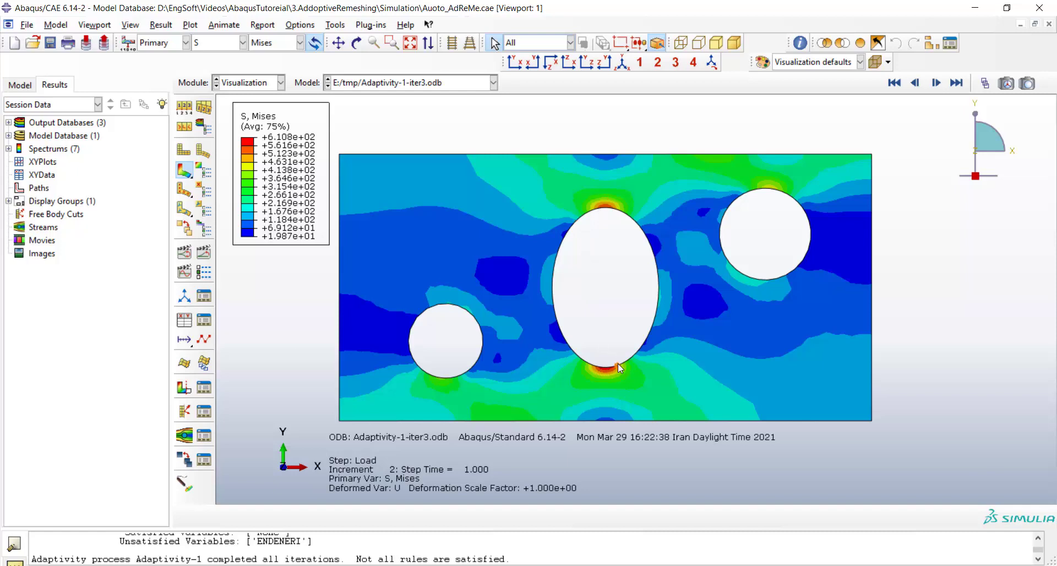